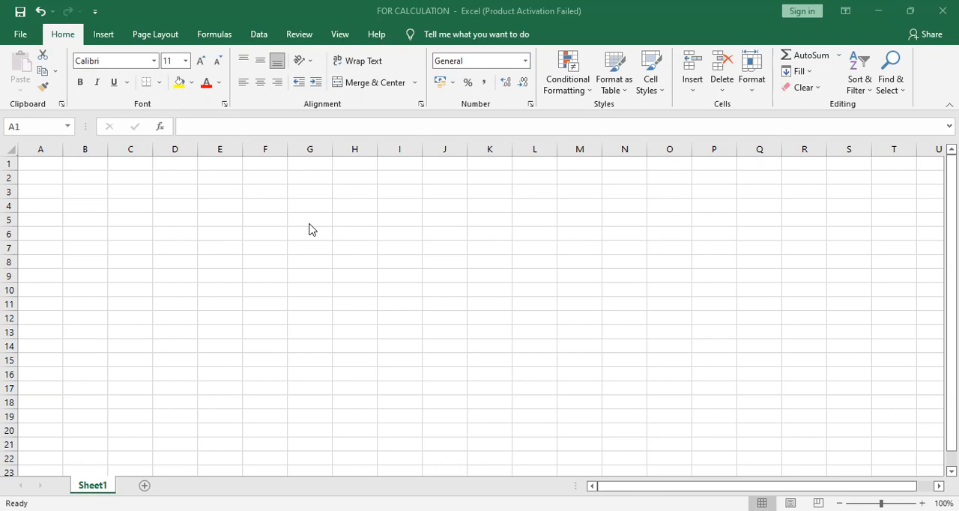
Enter the heading "sl No." in cell A1
left_click(54, 163)
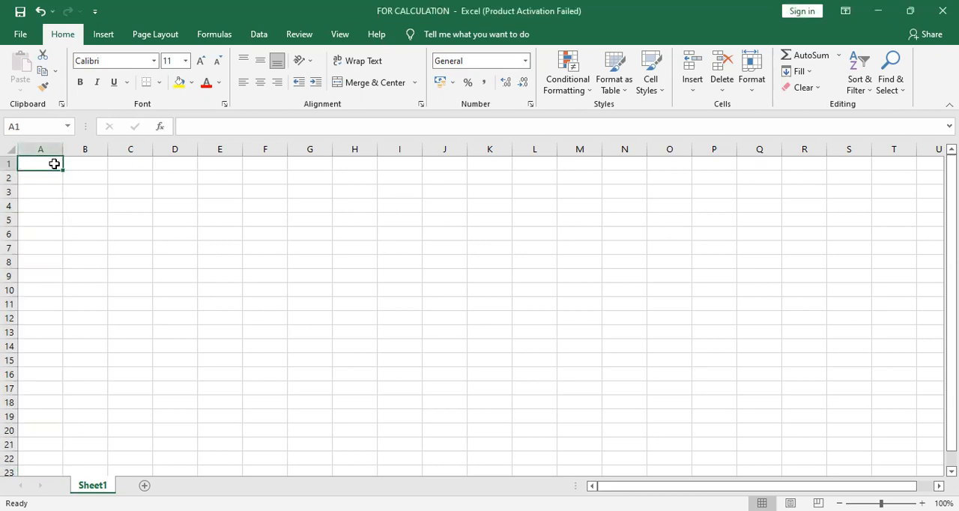
type("sl No.")
key("Return")
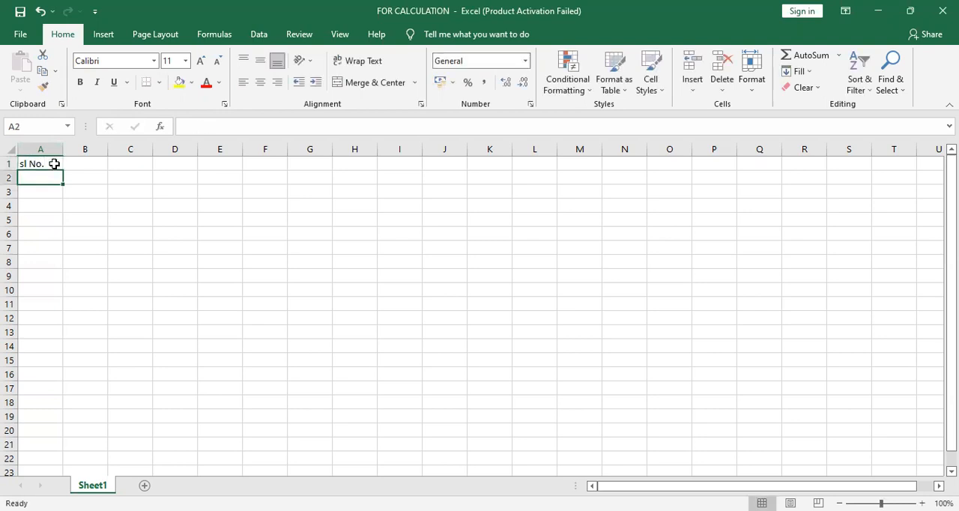
Fill cells A2 to A11 with the serial numbers 1 through 10
type("1")
key("Return")
type("2")
key("Return")
type("3")
key("Return")
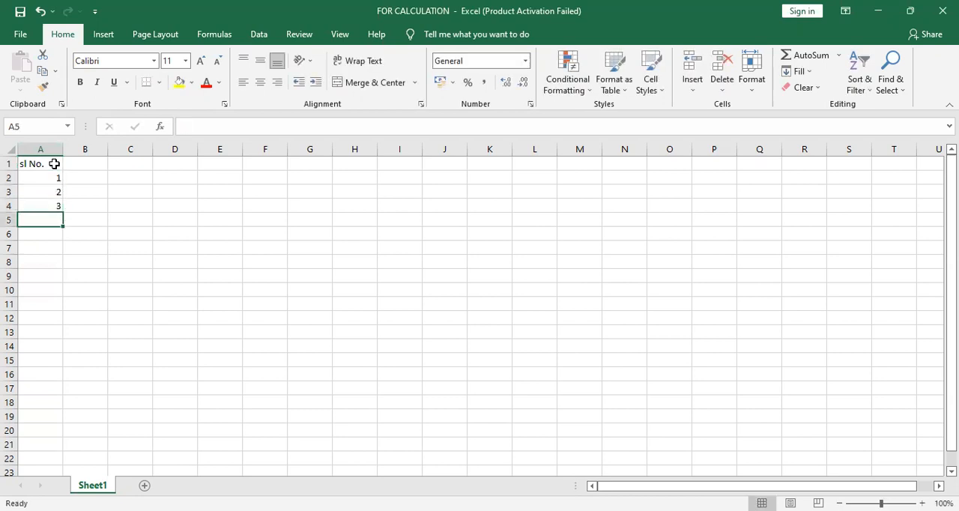
type("4")
key("Return")
type("5")
key("Return")
type("6")
key("Return")
type("7")
key("Return")
type("8")
key("Return")
type("9")
key("Return")
type("10")
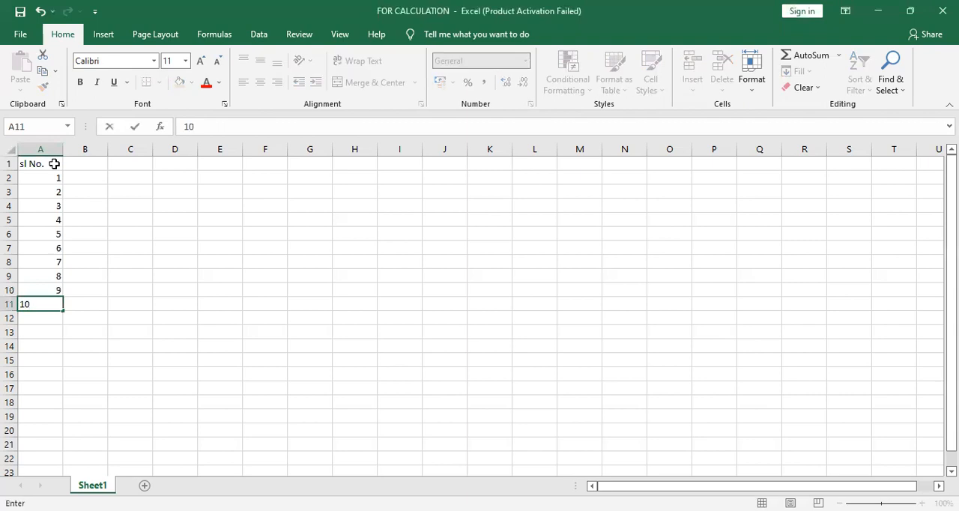
Head column B "weight" in B1 and list 52, 55, 63, 72, 51, 56, 65, 59, 68 and 71 in B2:B11
left_click(92, 164)
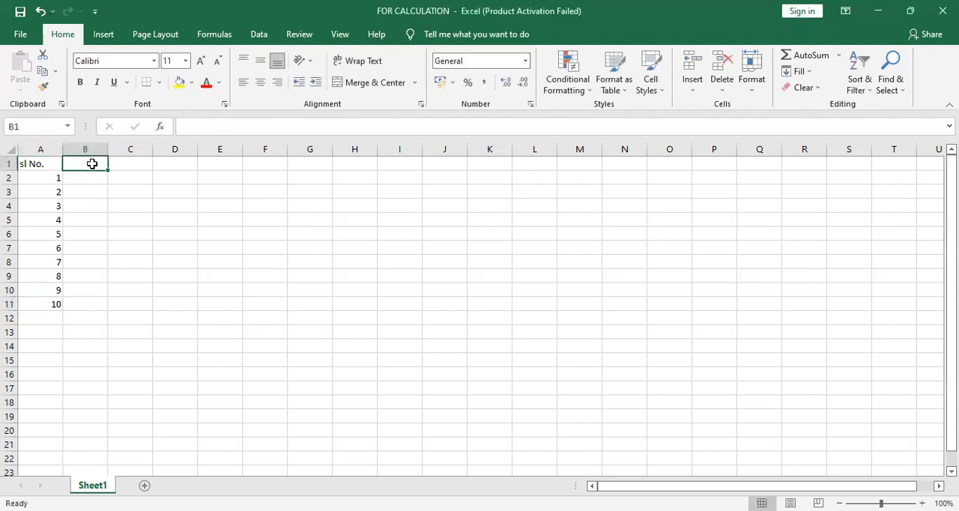
type("weight")
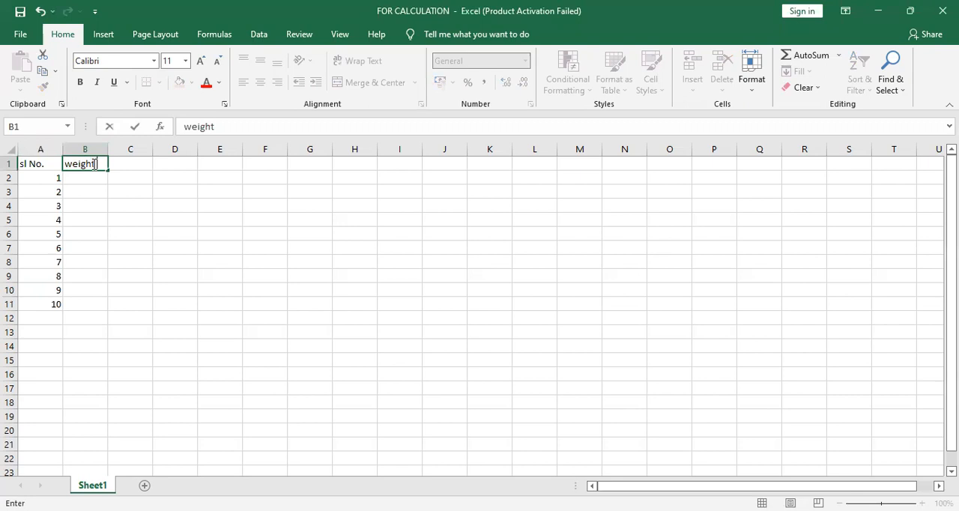
left_click(87, 176)
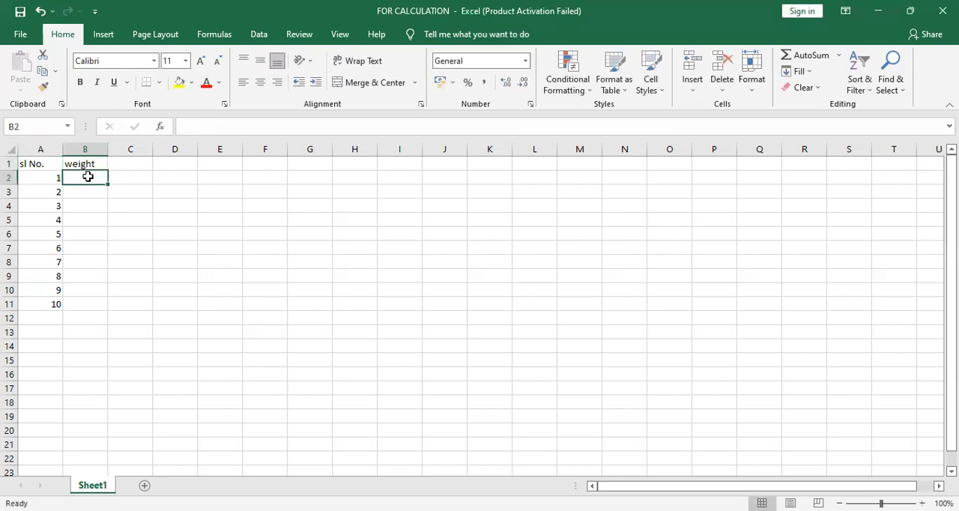
type("52")
key("Return")
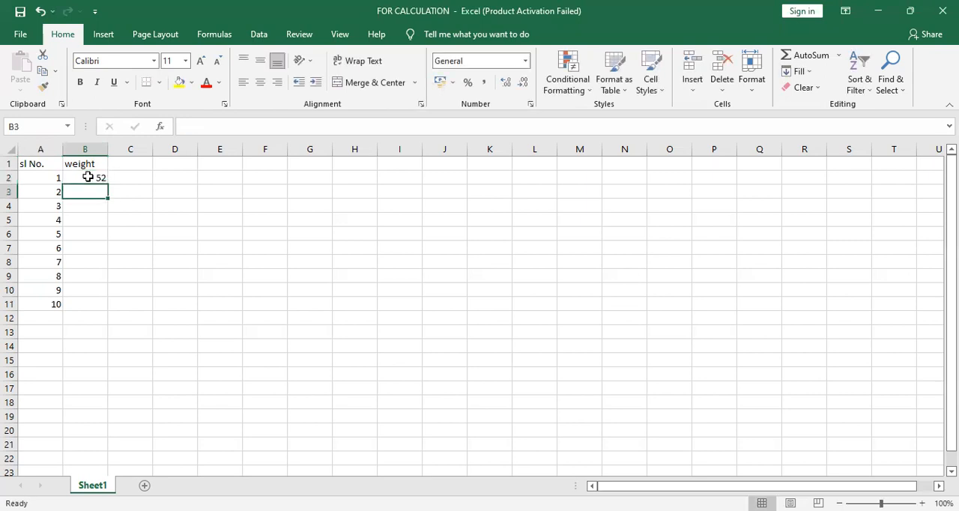
type("55")
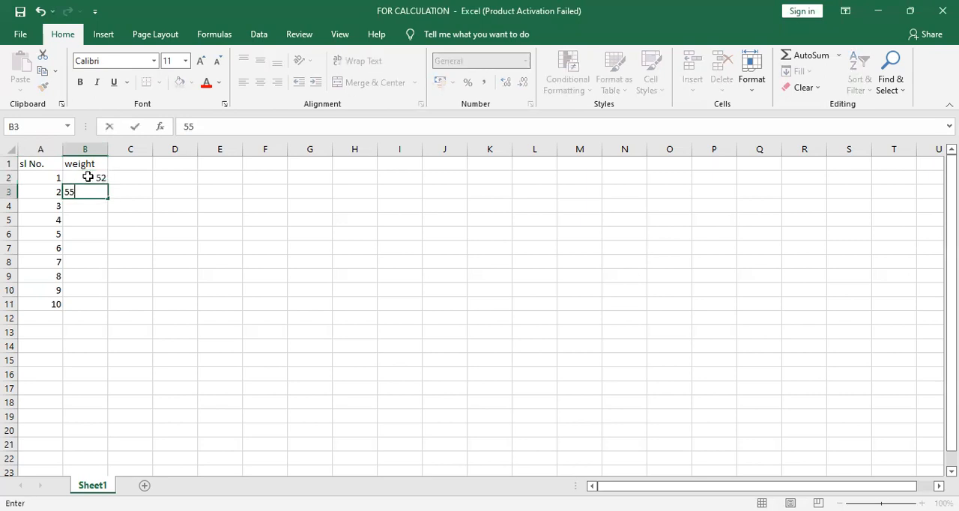
key("Return")
type("63")
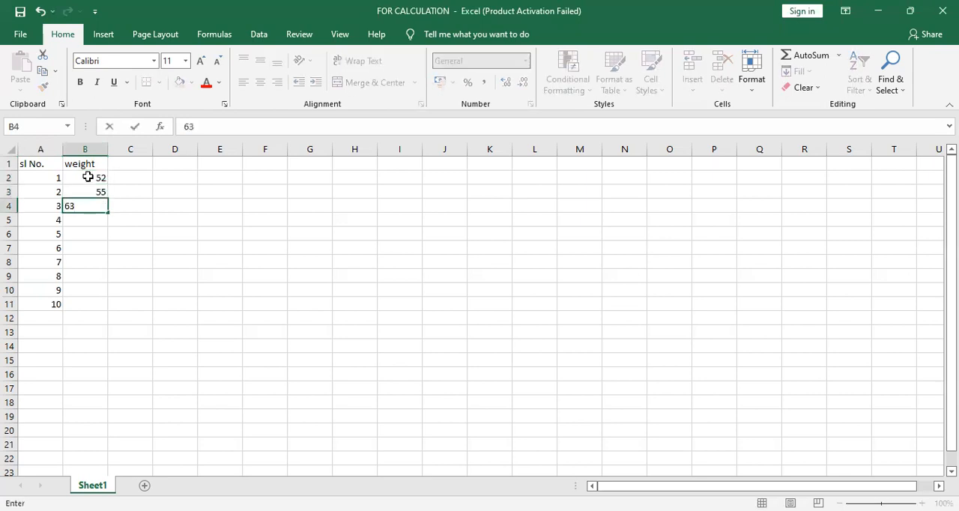
key("Return")
type("72")
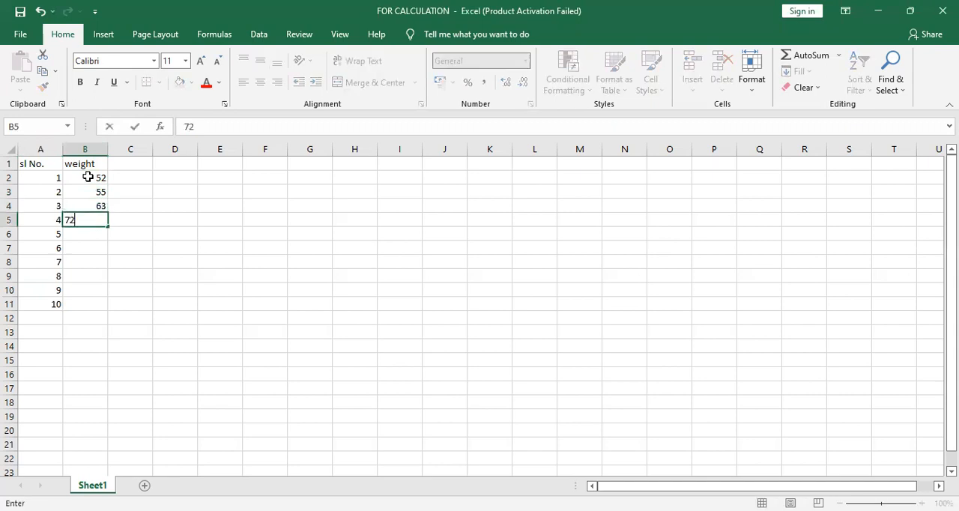
key("Return")
type("51")
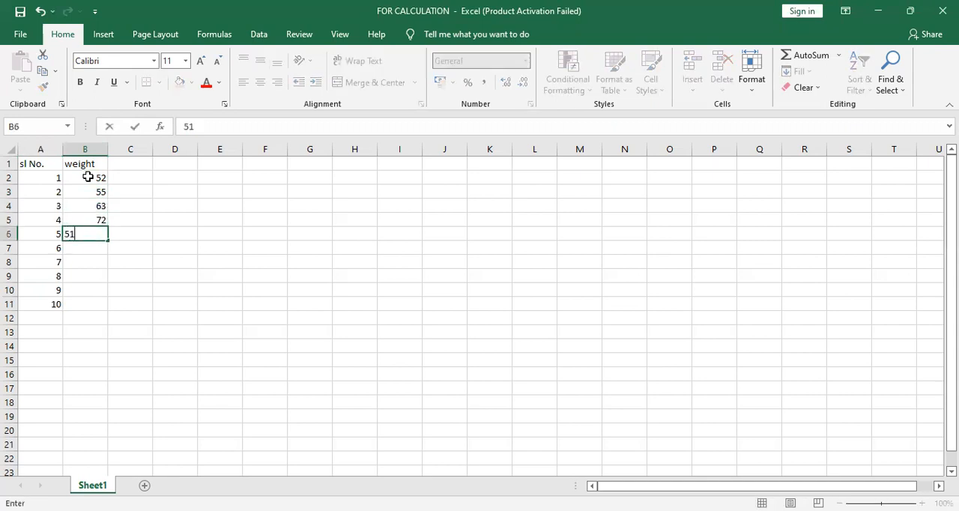
key("Return")
type("56")
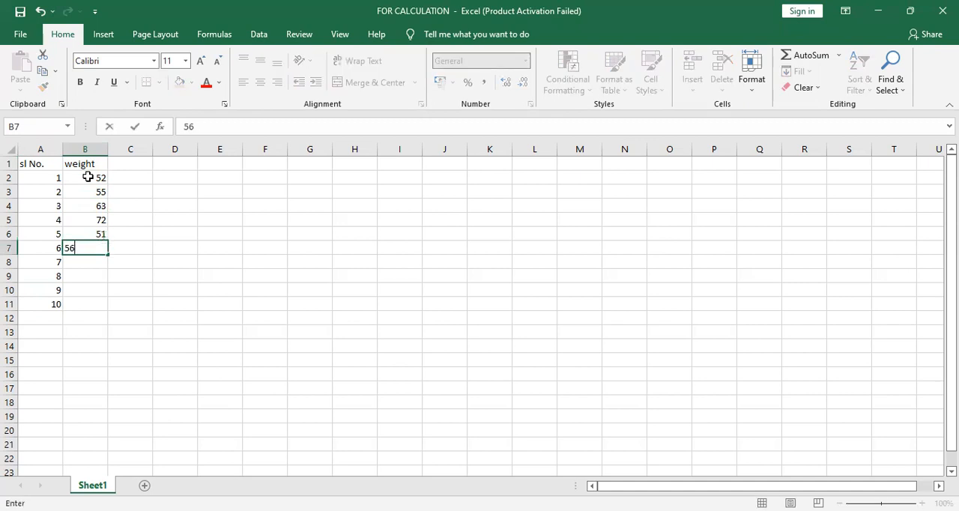
key("Return")
type("65")
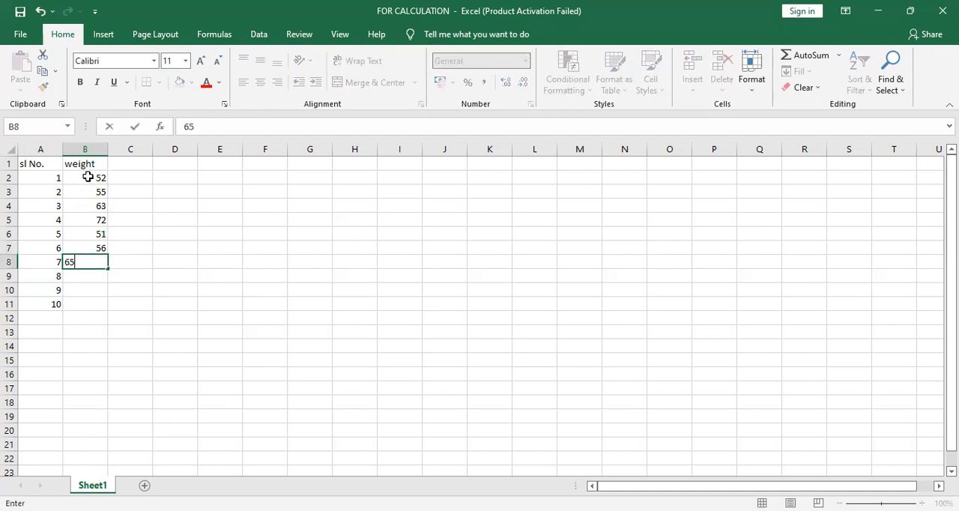
key("Return")
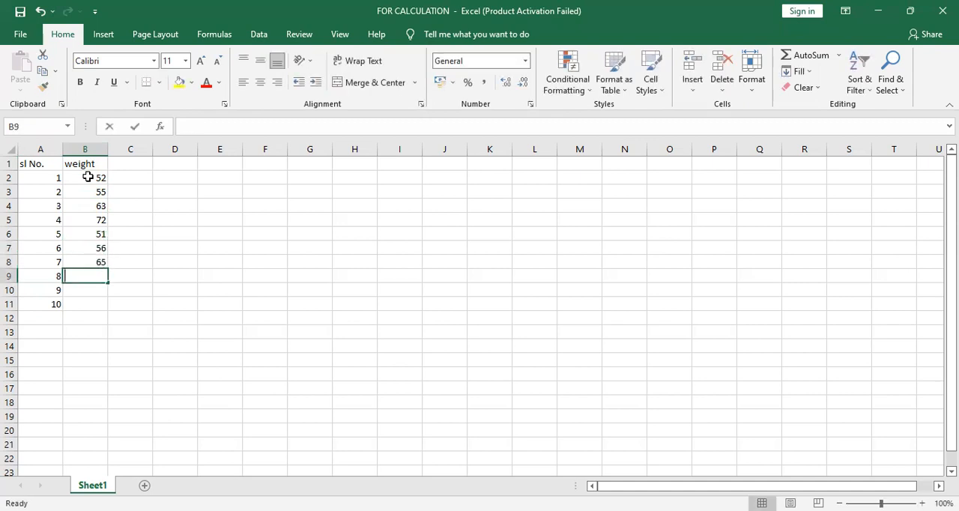
type("59")
key("Return")
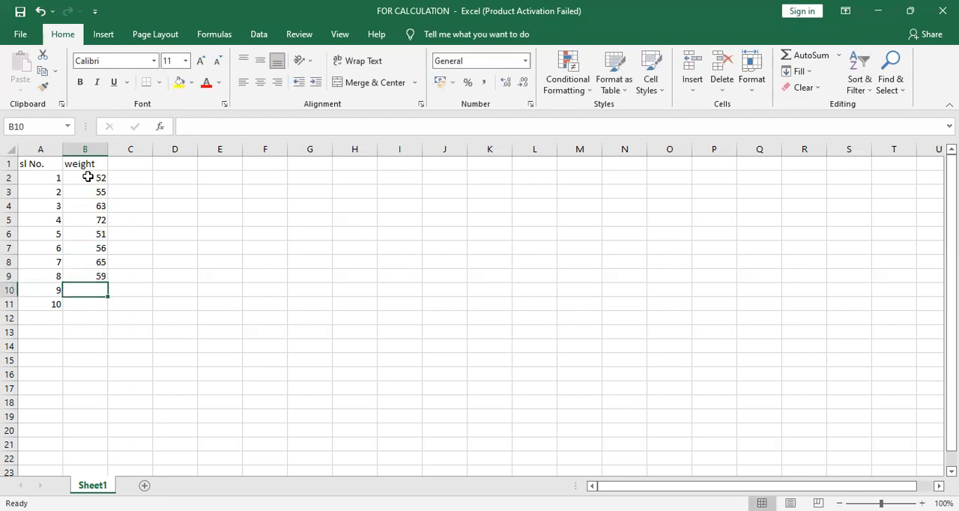
type("68")
key("Return")
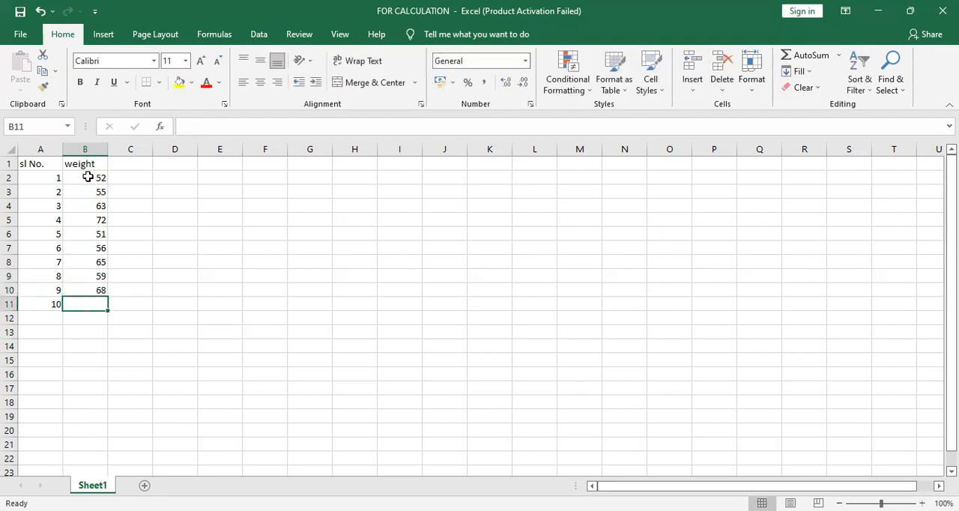
type("71")
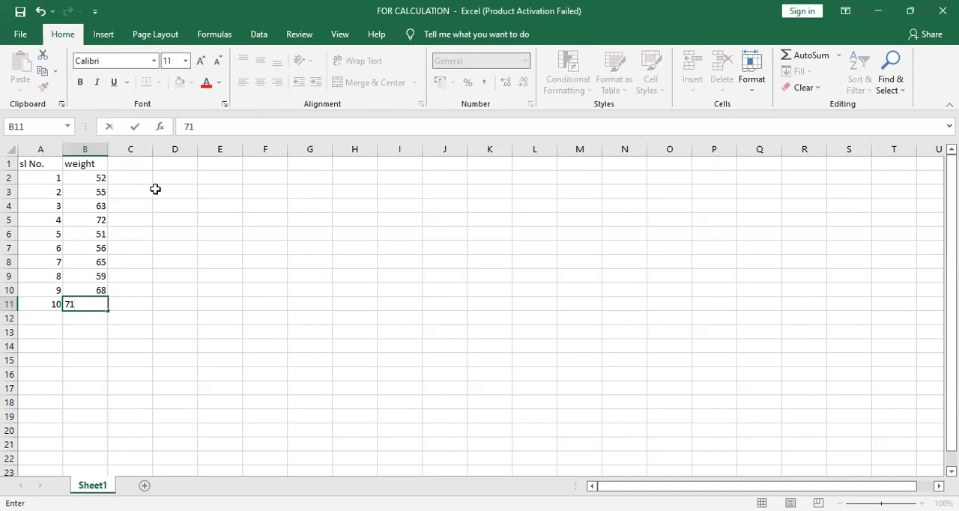
Calculate the kurtosis of the weights in cell D3 with the formula =KURT(B2:B11)
left_click(156, 189)
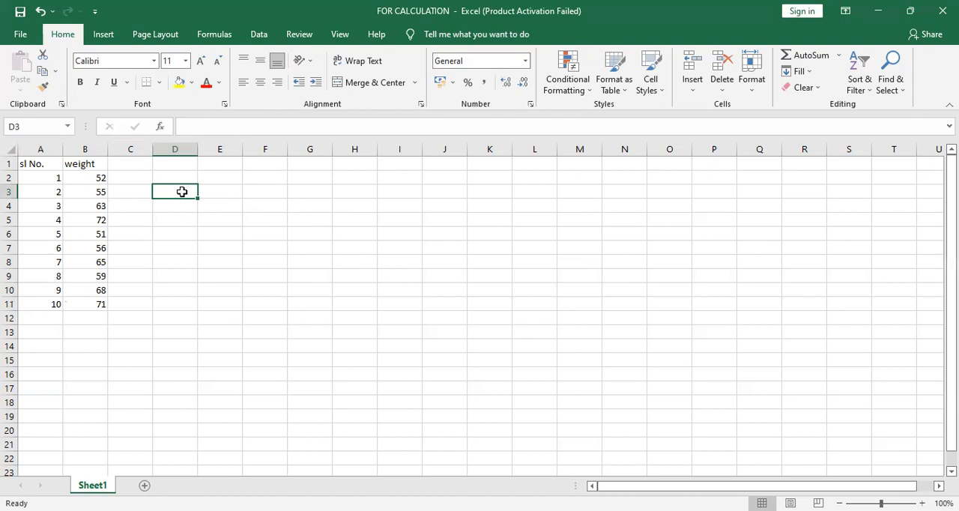
type("=")
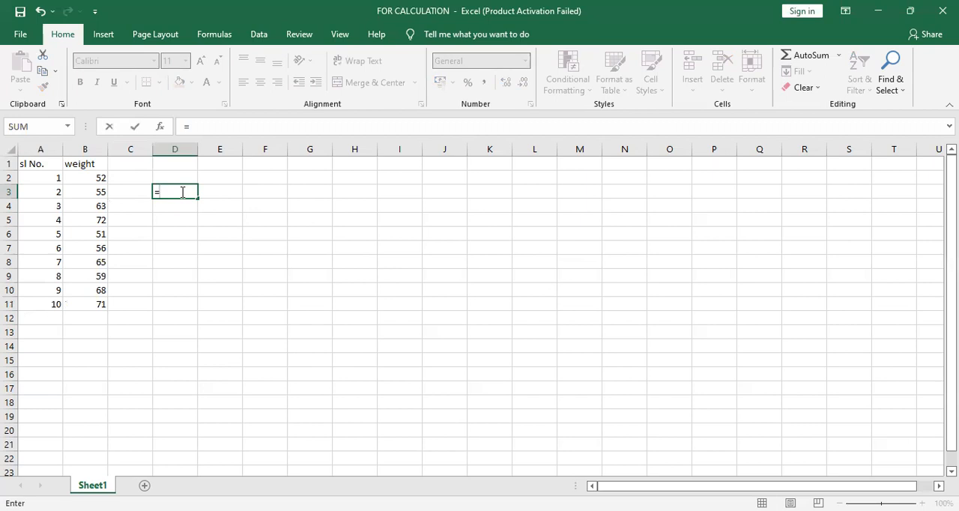
type("ku")
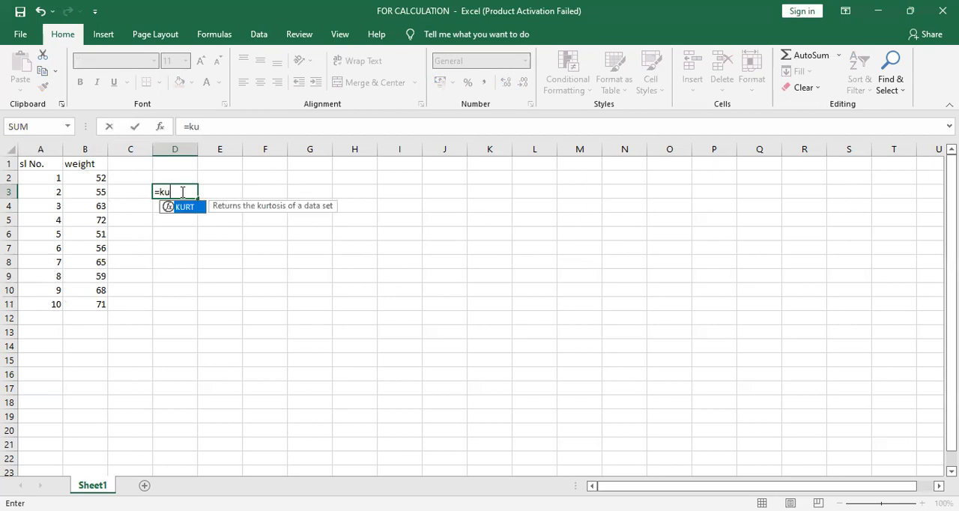
type("rt")
double_click(194, 210)
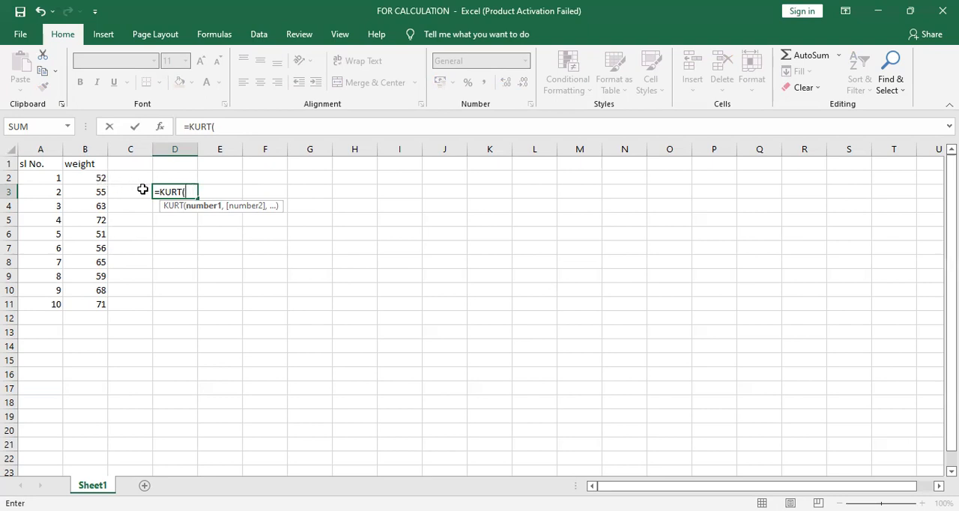
left_click_drag(90, 180, 86, 307)
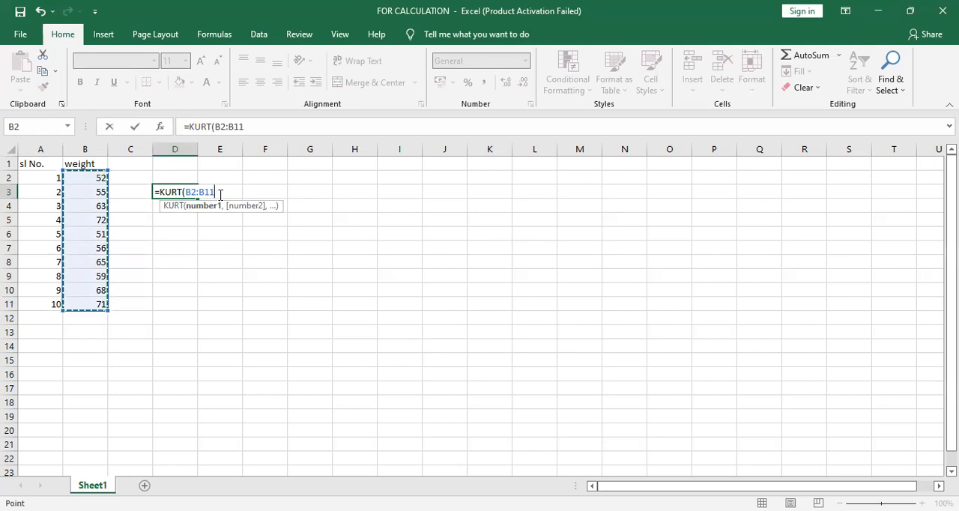
type(")")
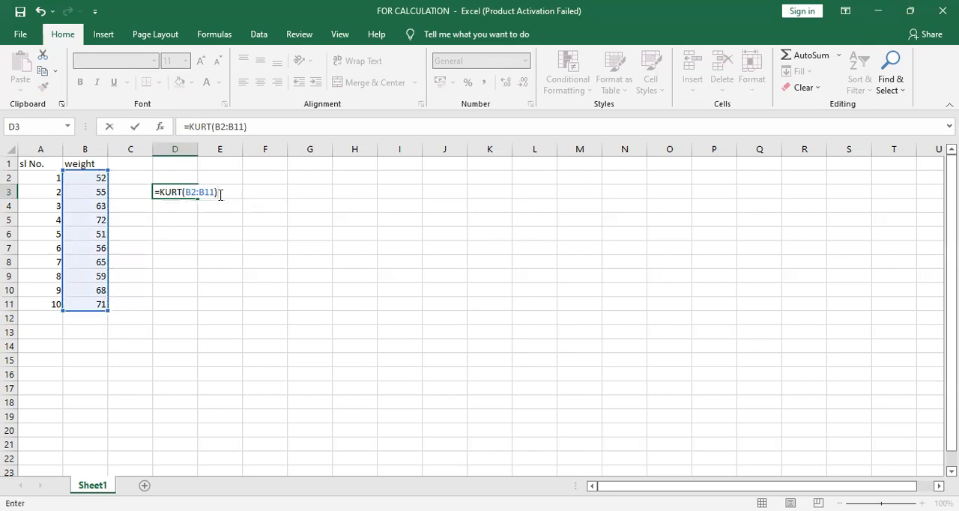
key("Return")
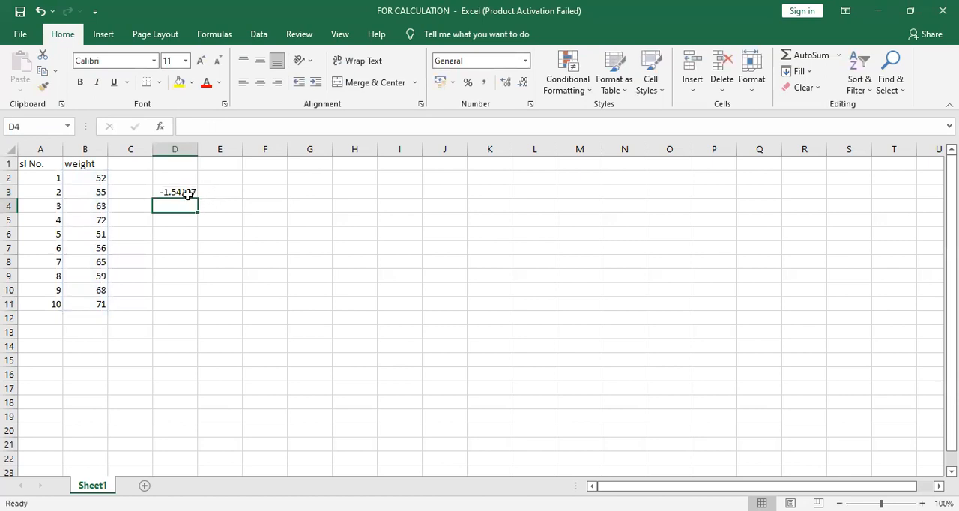
left_click(189, 192)
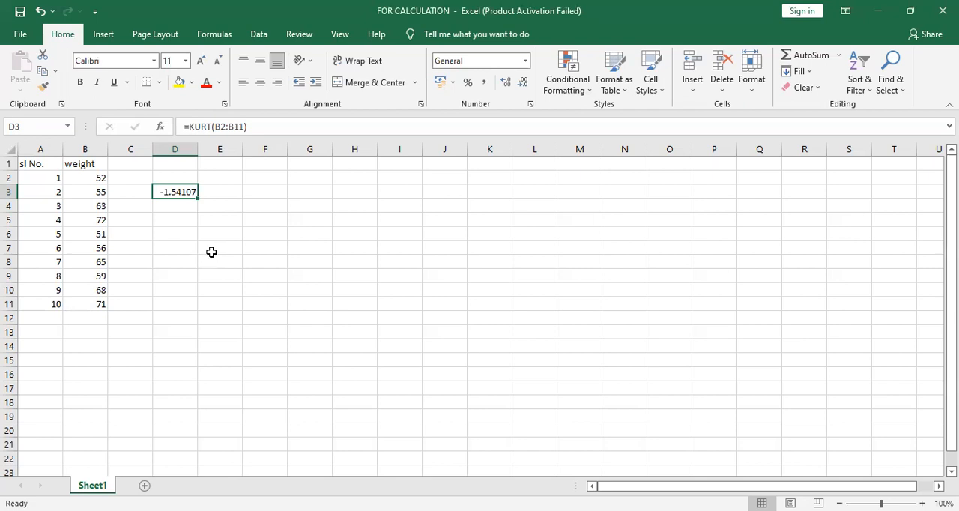
left_click(793, 24)
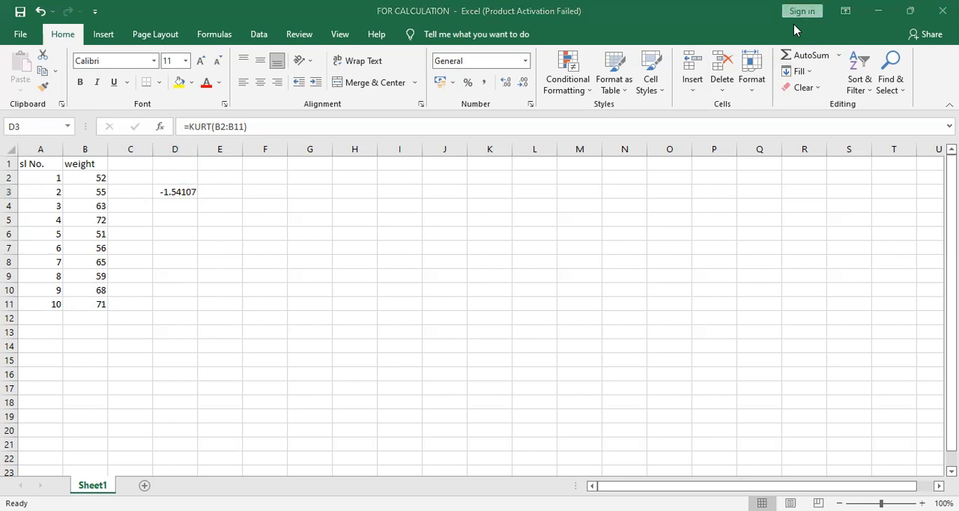